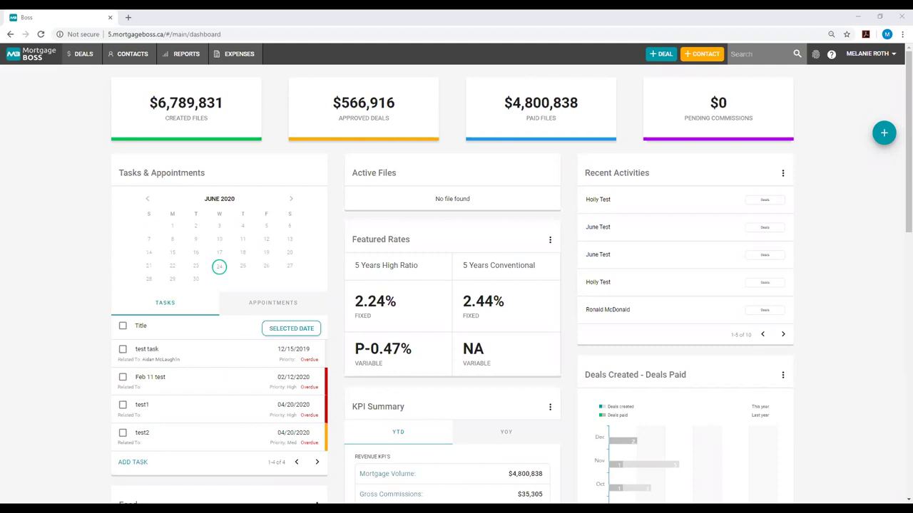
Step: Open the mail merge for contacts and look through the first two pages of its template list
{"action": "left_click", "coordinate": [85, 55]}
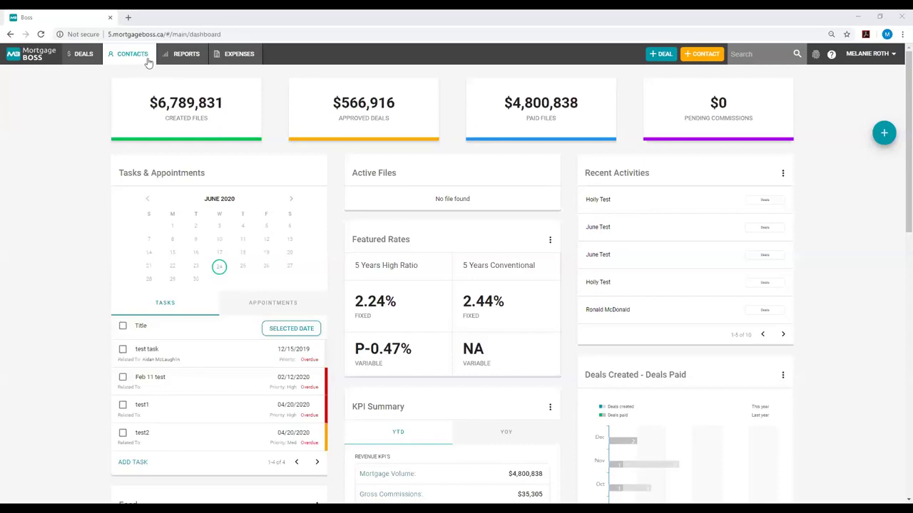
{"action": "left_click", "coordinate": [132, 55]}
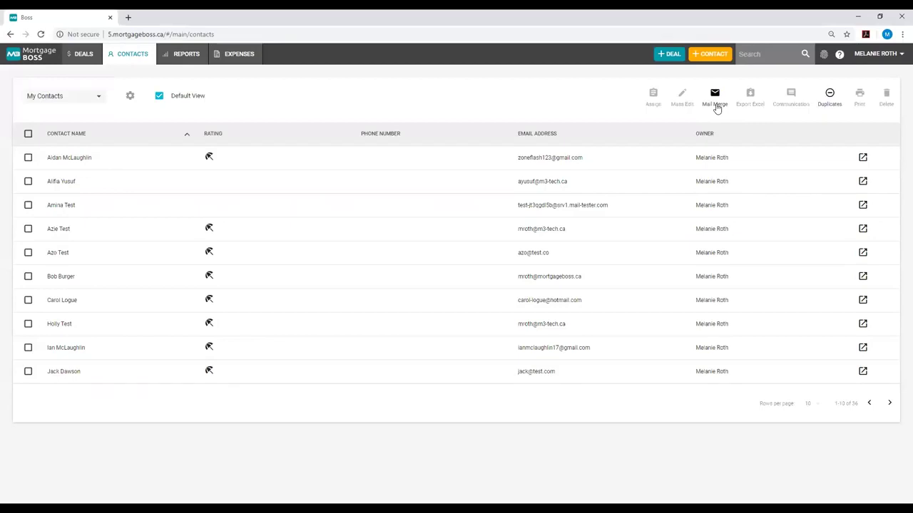
{"action": "left_click", "coordinate": [715, 103]}
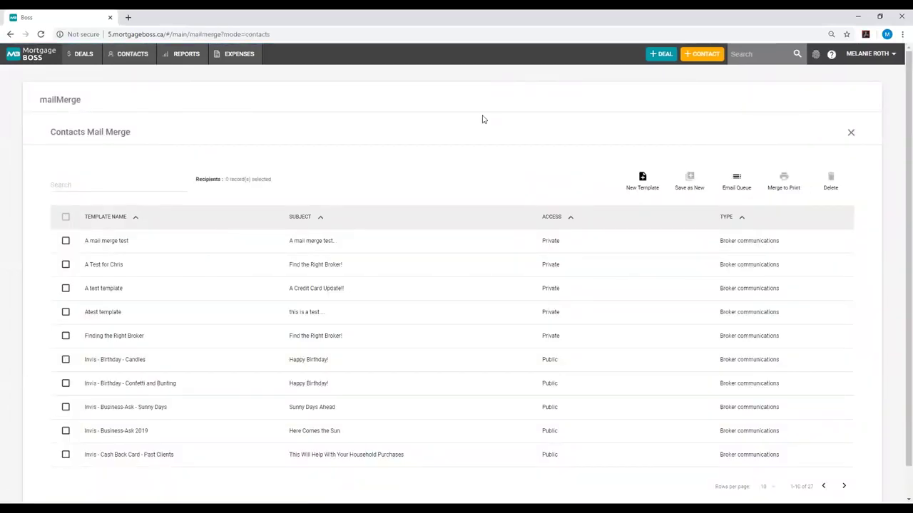
{"action": "scroll", "coordinate": [510, 196], "scroll_direction": "down", "scroll_amount": 1}
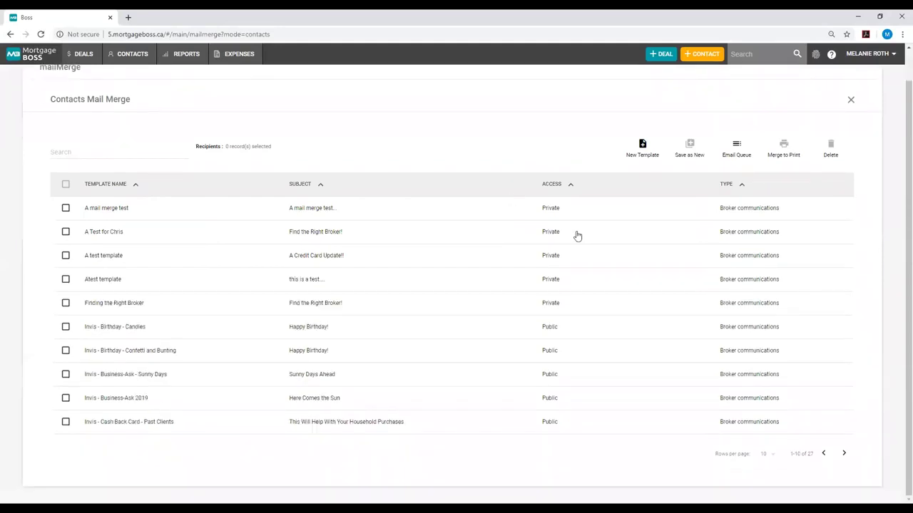
{"action": "left_click", "coordinate": [846, 454]}
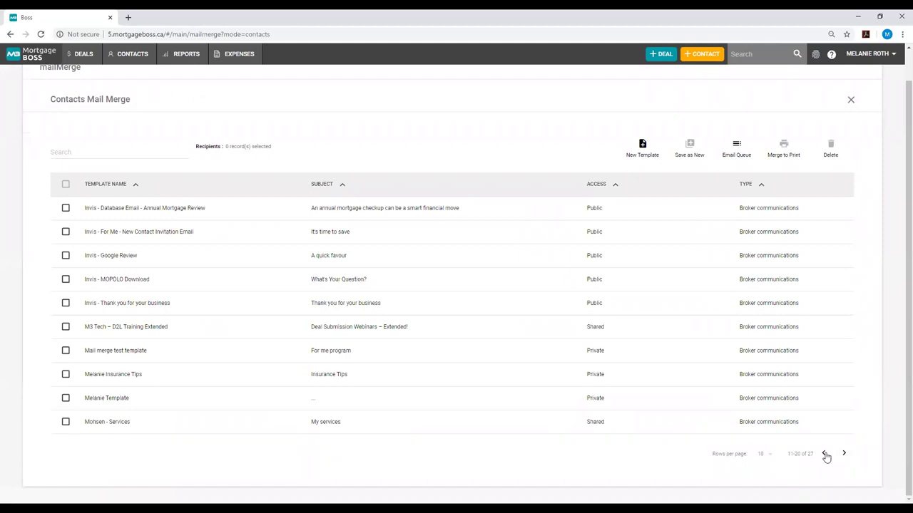
{"action": "left_click", "coordinate": [825, 454]}
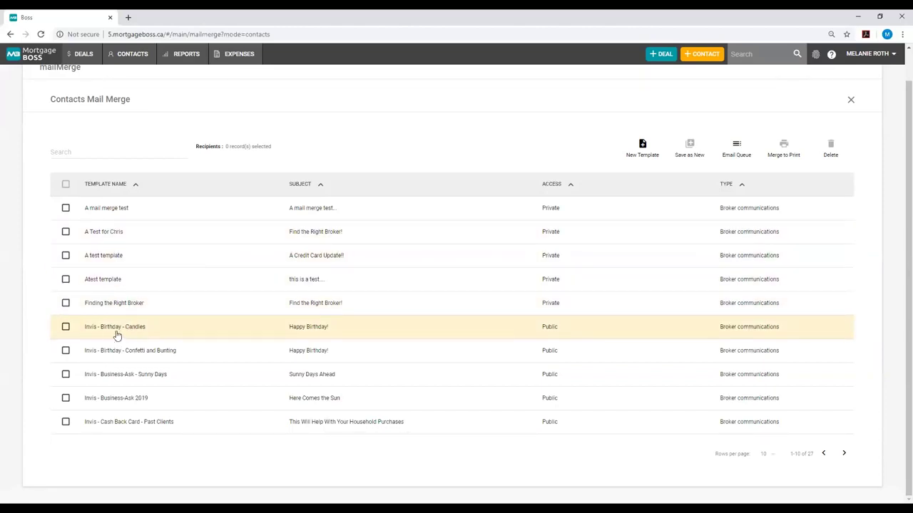
Step: Select the "Invis - Birthday - Candles" template and open it in the content builder at its email layout
{"action": "left_click", "coordinate": [66, 329]}
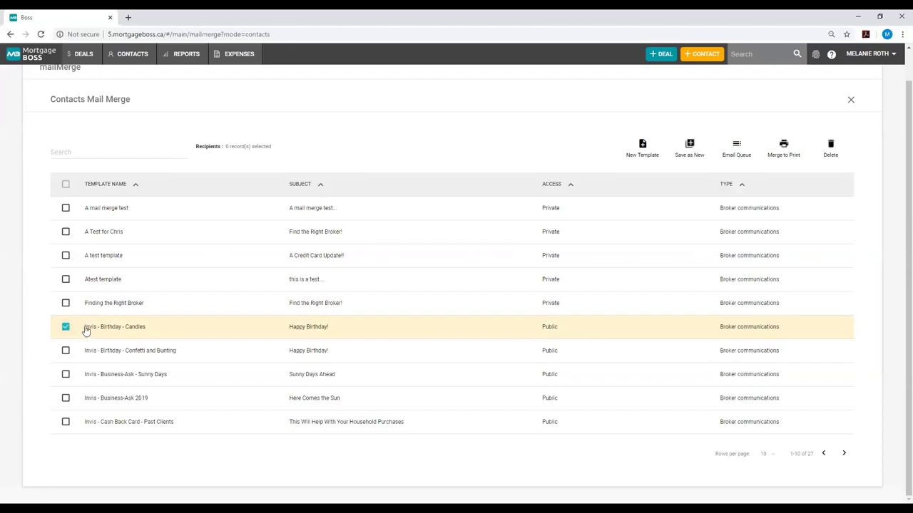
{"action": "left_click", "coordinate": [123, 329]}
{"action": "scroll", "coordinate": [123, 330], "scroll_direction": "down", "scroll_amount": 2}
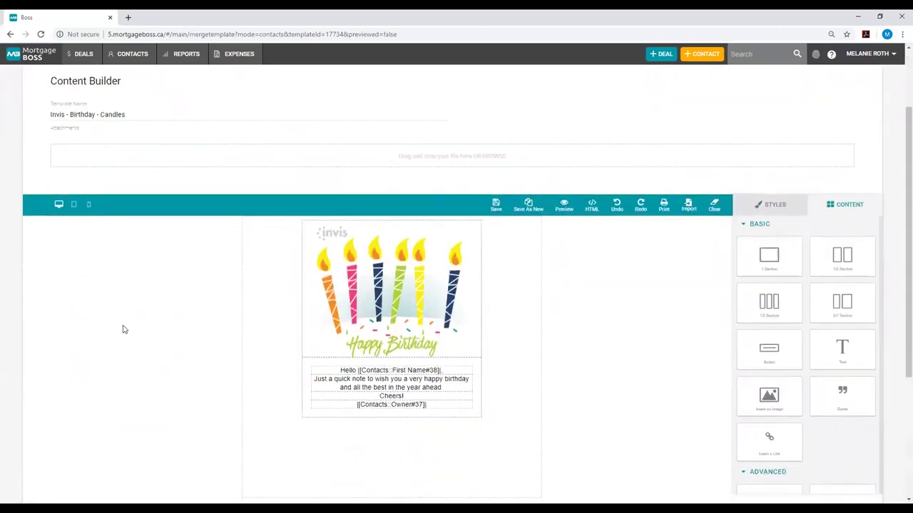
{"action": "scroll", "coordinate": [145, 330], "scroll_direction": "down", "scroll_amount": 1}
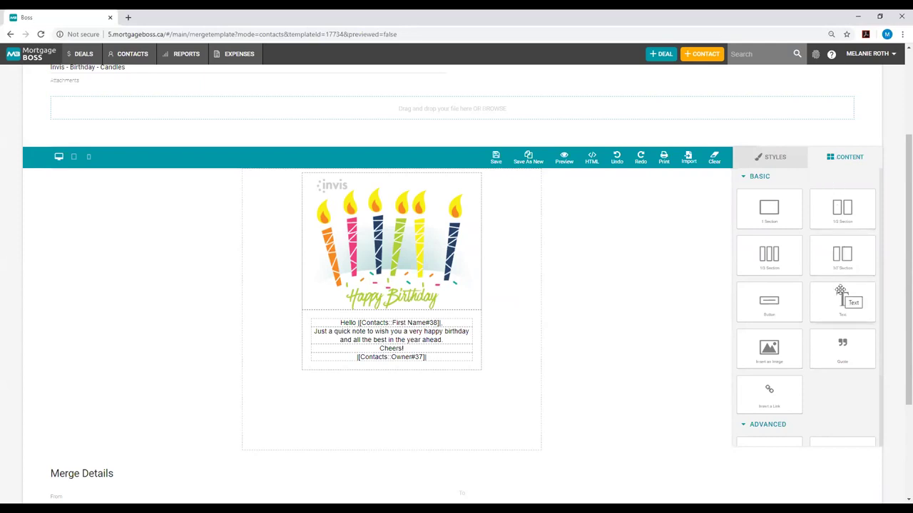
Step: Delete the "Cheers!" text block from the birthday email
{"action": "mouse_move", "coordinate": [841, 291]}
{"action": "left_mouse_down"}
{"action": "mouse_move", "coordinate": [710, 340]}
{"action": "mouse_move", "coordinate": [467, 360]}
{"action": "left_mouse_up"}
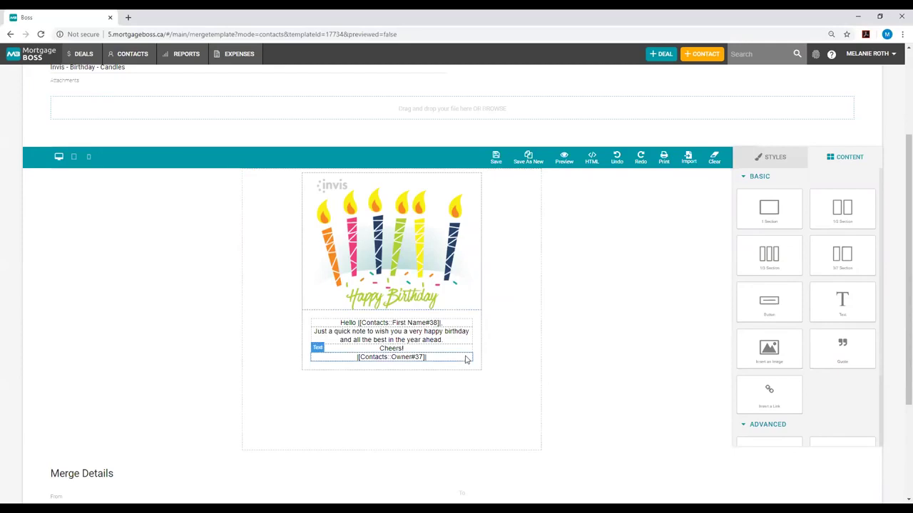
{"action": "mouse_move", "coordinate": [467, 359]}
{"action": "left_mouse_down"}
{"action": "mouse_move", "coordinate": [418, 351]}
{"action": "mouse_move", "coordinate": [438, 353]}
{"action": "left_mouse_up"}
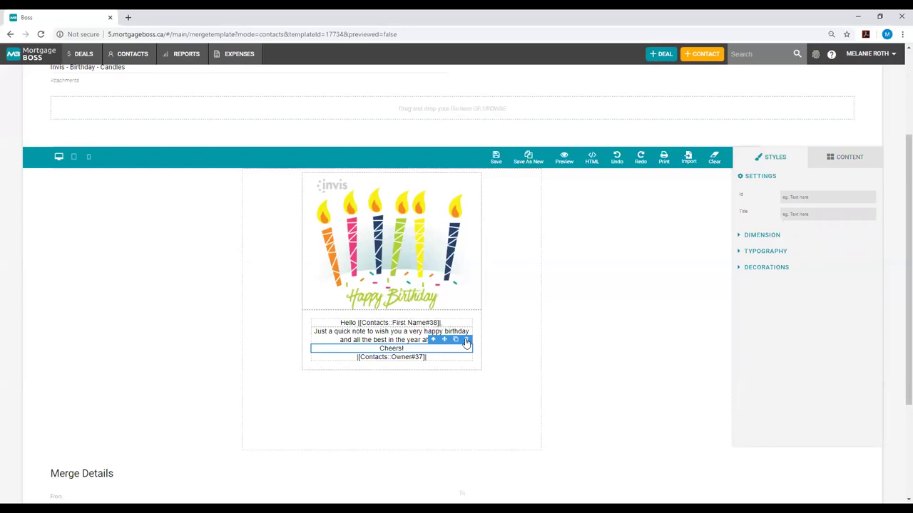
{"action": "left_click", "coordinate": [465, 340]}
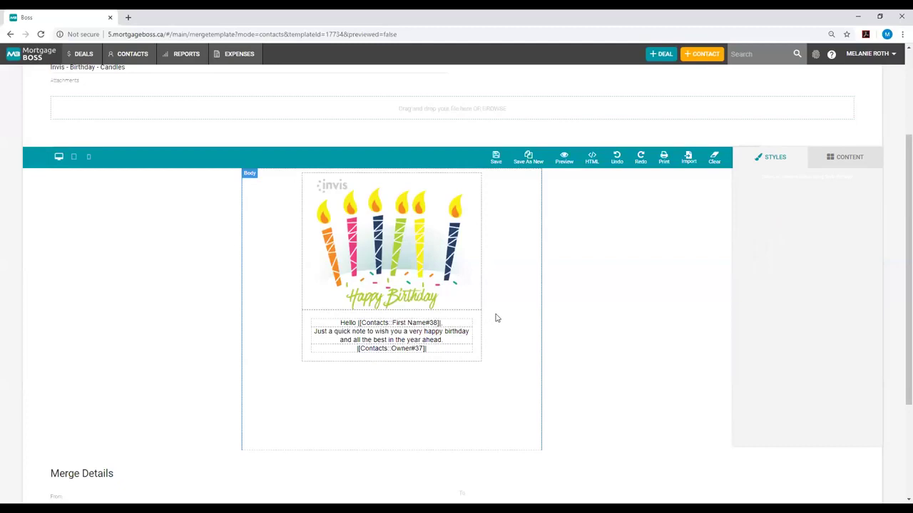
Step: Add a text block reading "Thank you," between the birthday message and the contact owner merge field
{"action": "left_click", "coordinate": [848, 161]}
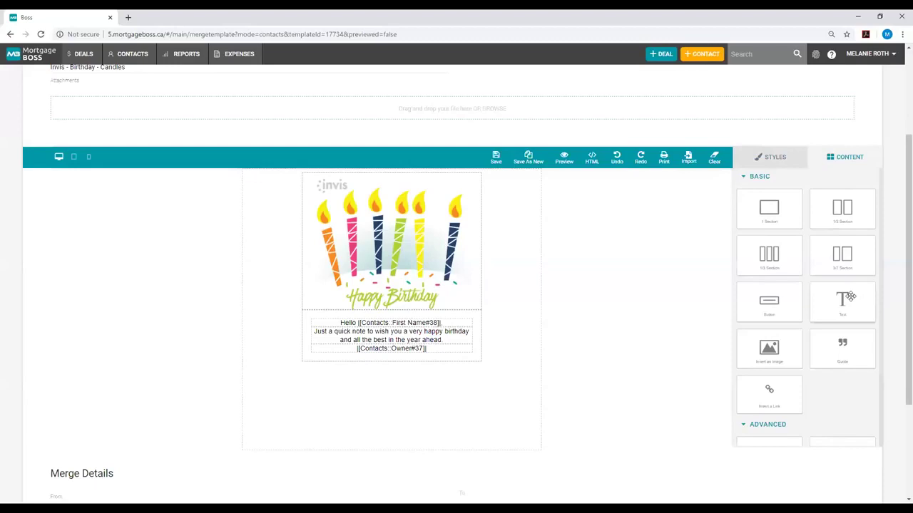
{"action": "left_click_drag", "start_coordinate": [849, 296], "coordinate": [478, 331]}
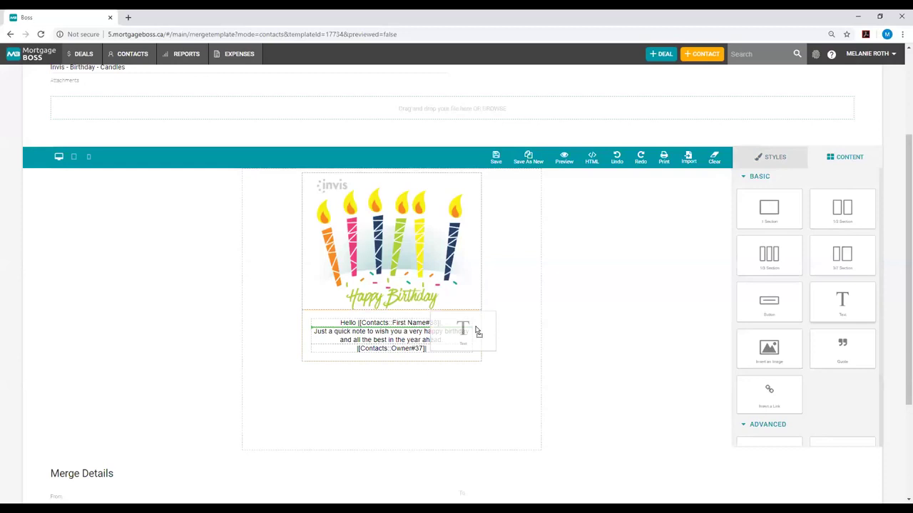
{"action": "mouse_move", "coordinate": [478, 332]}
{"action": "left_mouse_down"}
{"action": "mouse_move", "coordinate": [474, 351]}
{"action": "mouse_move", "coordinate": [476, 332]}
{"action": "left_mouse_up"}
{"action": "left_click_drag", "start_coordinate": [476, 332], "coordinate": [475, 349]}
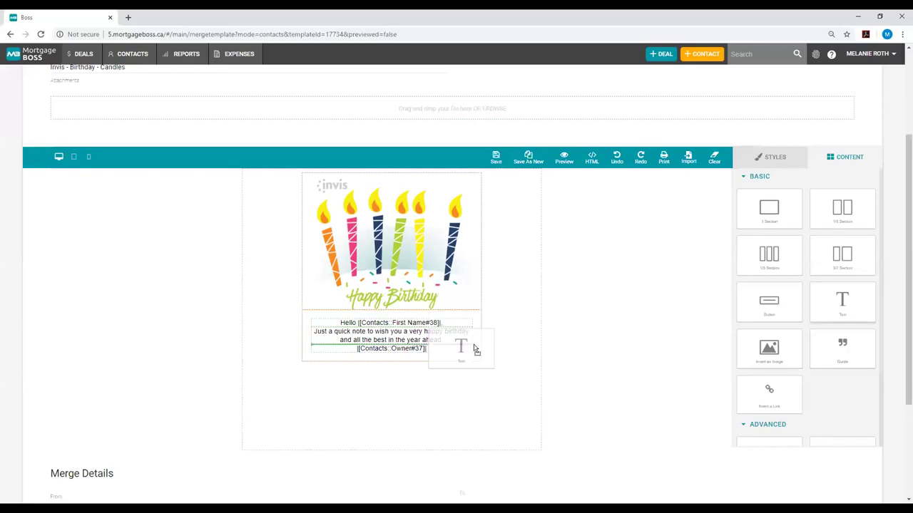
{"action": "left_click_drag", "start_coordinate": [475, 350], "coordinate": [476, 335]}
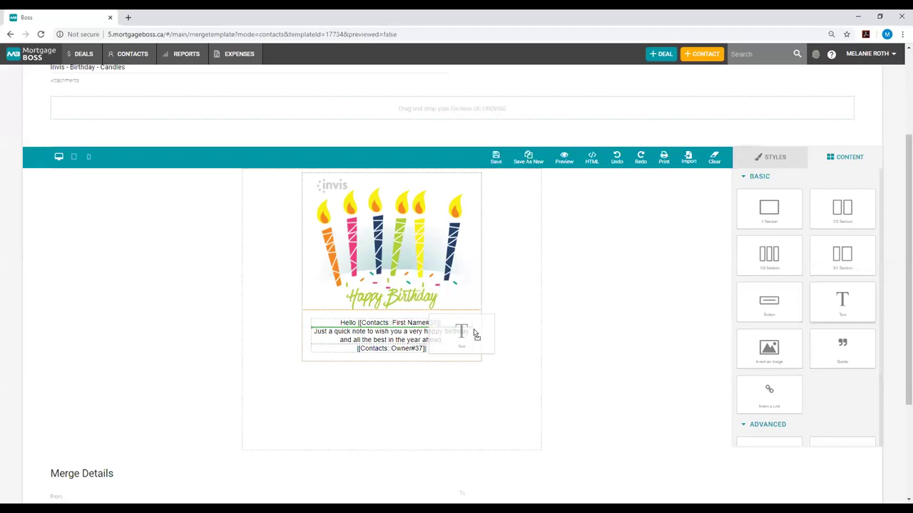
{"action": "left_click_drag", "start_coordinate": [476, 335], "coordinate": [476, 346]}
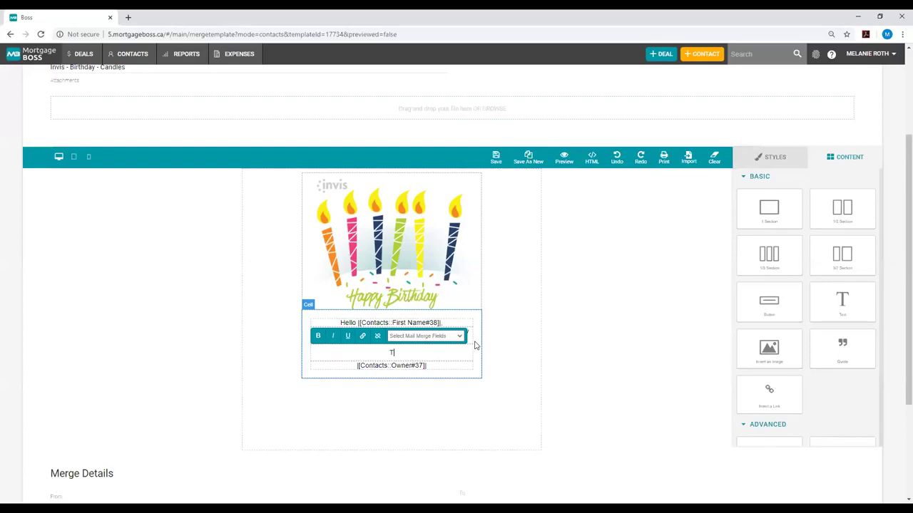
{"action": "type", "text": "Thank you,"}
{"action": "left_click", "coordinate": [616, 307]}
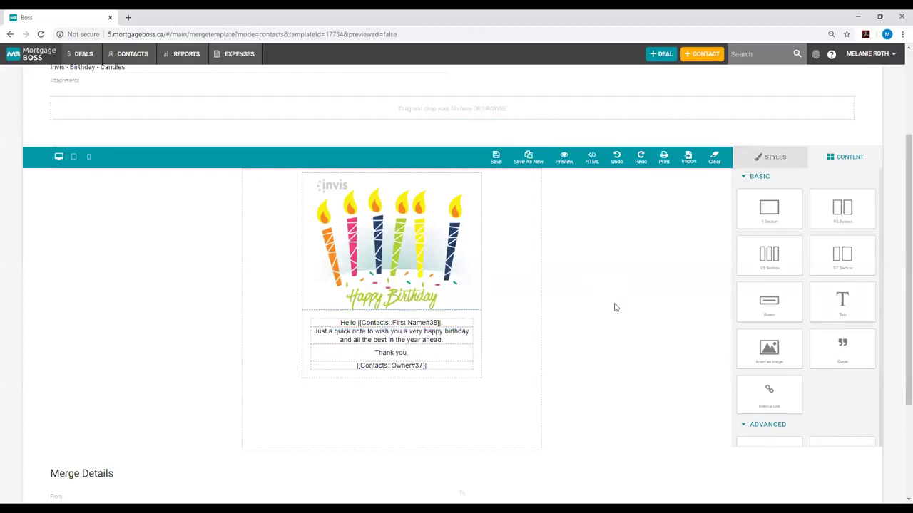
Step: Save the edited email as a new template named "test template" with the subject "Wishing you a Happy Birthday!"
{"action": "left_click", "coordinate": [533, 165]}
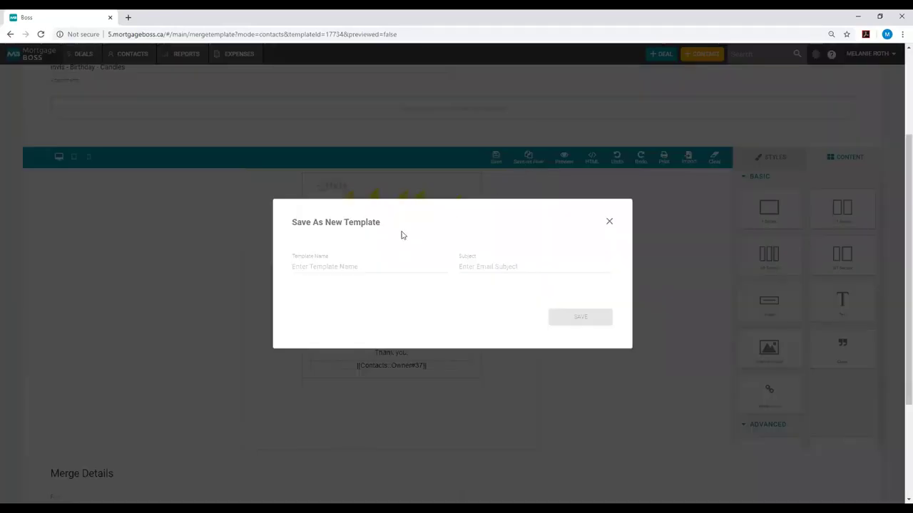
{"action": "left_click", "coordinate": [318, 266]}
{"action": "type", "text": "tes"}
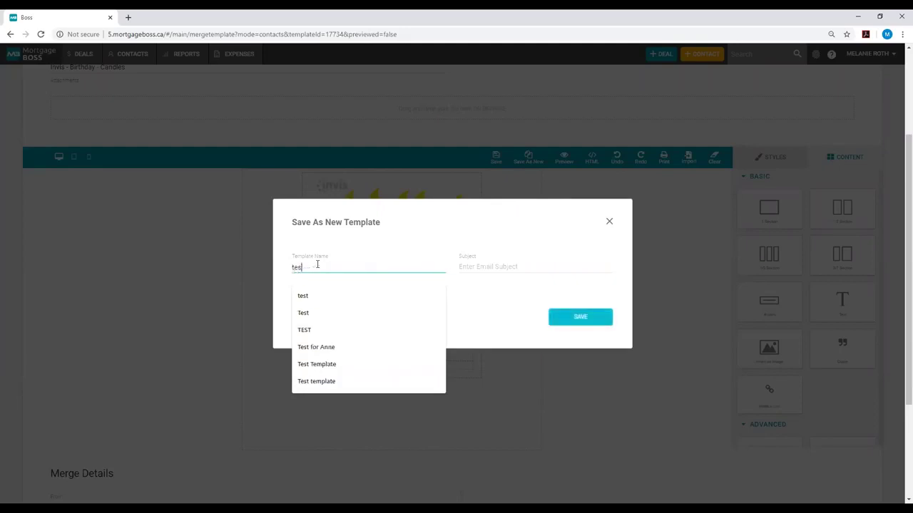
{"action": "type", "text": "t template"}
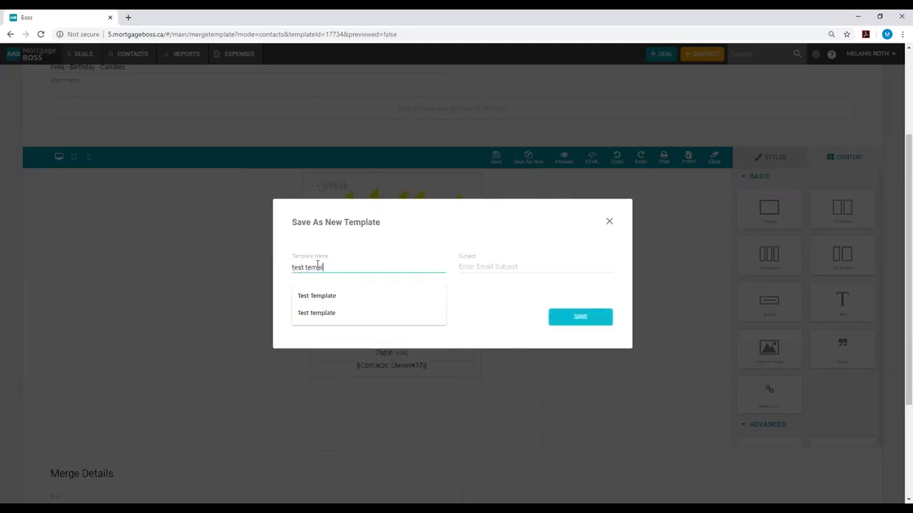
{"action": "left_click", "coordinate": [497, 267]}
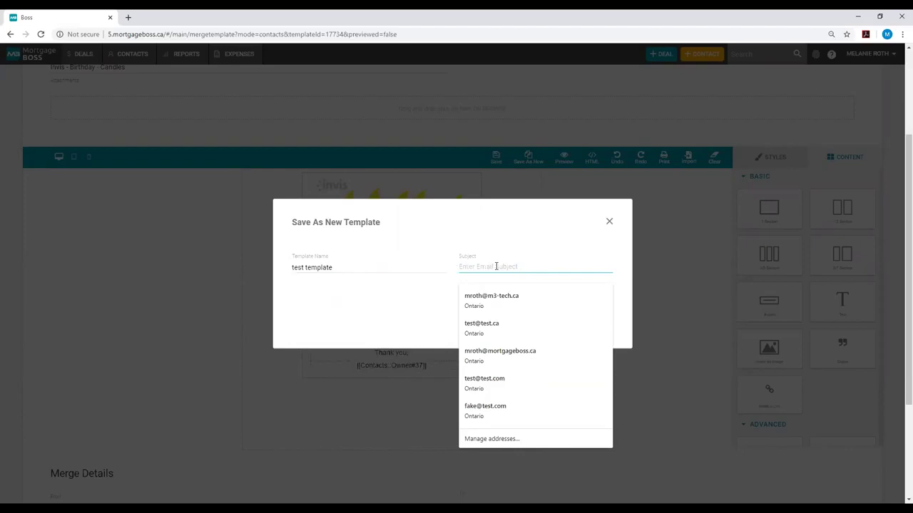
{"action": "type", "text": "Wishing you"}
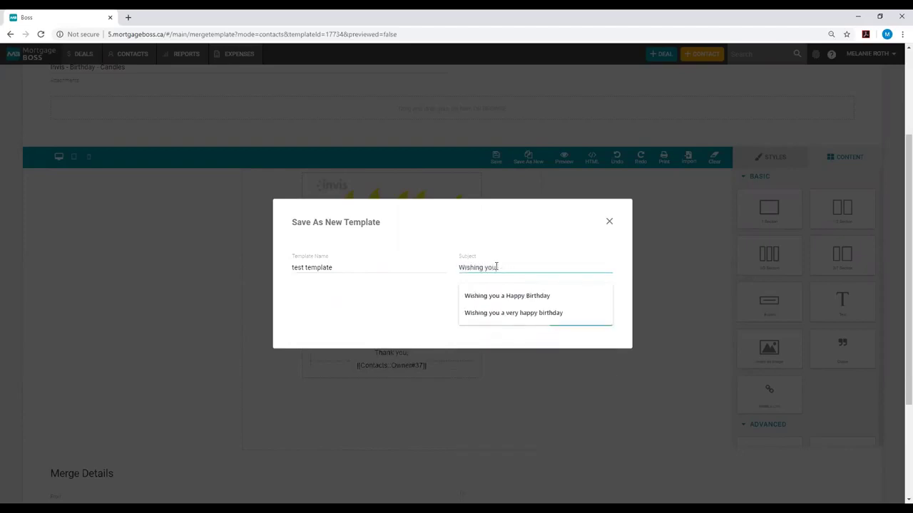
{"action": "type", "text": " a Happy"}
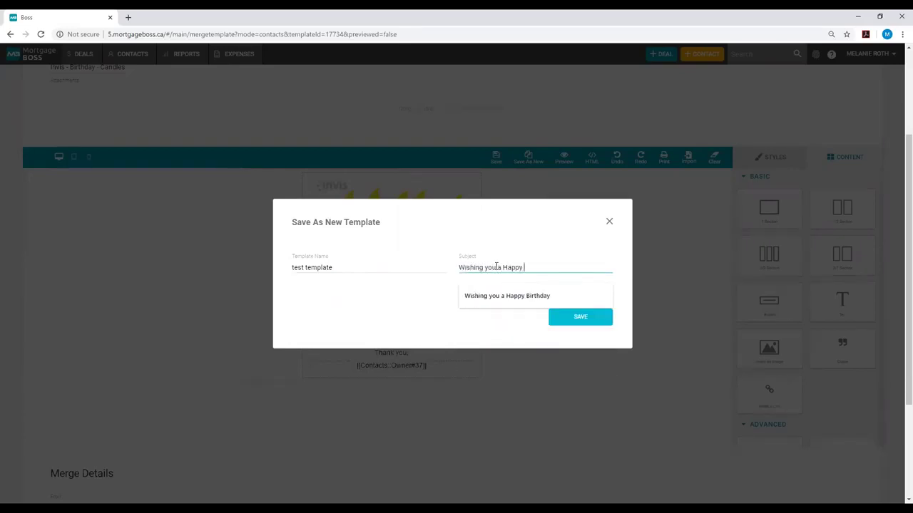
{"action": "type", "text": " Birthday!"}
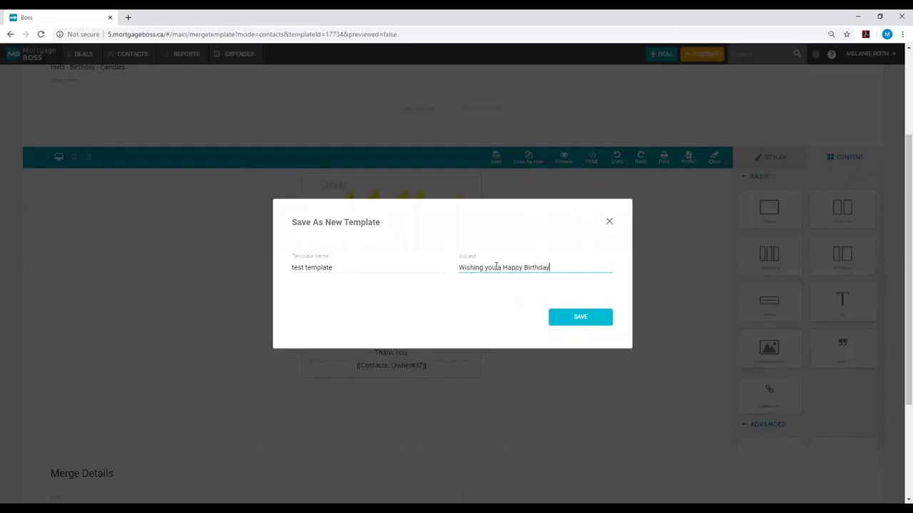
{"action": "left_click", "coordinate": [608, 321]}
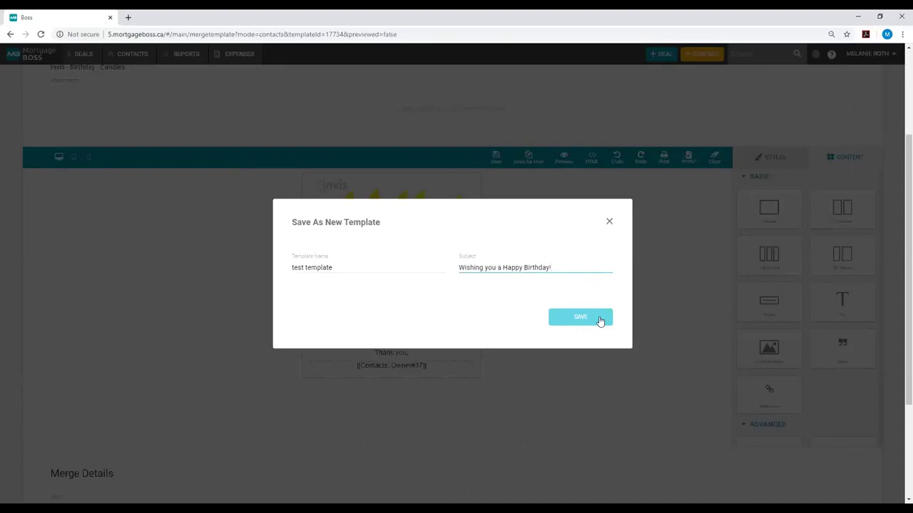
{"action": "left_click", "coordinate": [591, 318]}
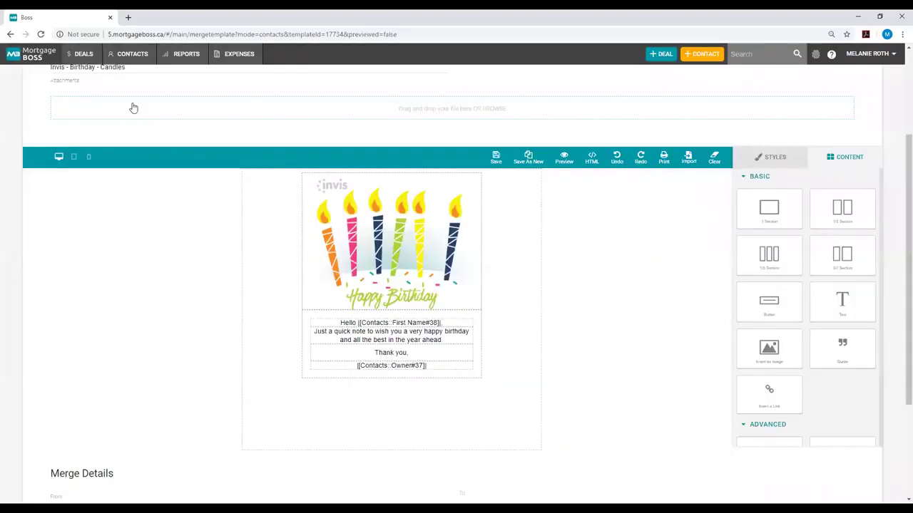
Step: Return to the contacts mail merge and start a new template named "This is a test" with the subject "this is a test..."
{"action": "left_click", "coordinate": [132, 55]}
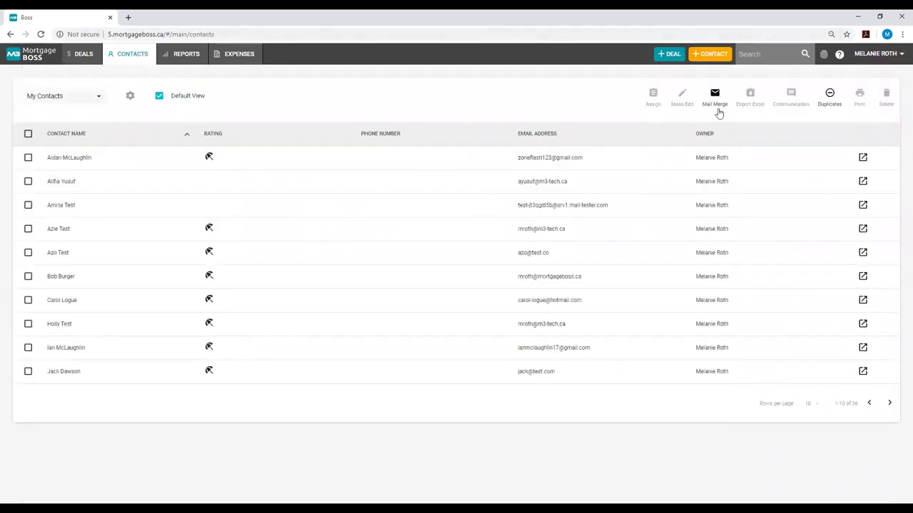
{"action": "left_click", "coordinate": [717, 107]}
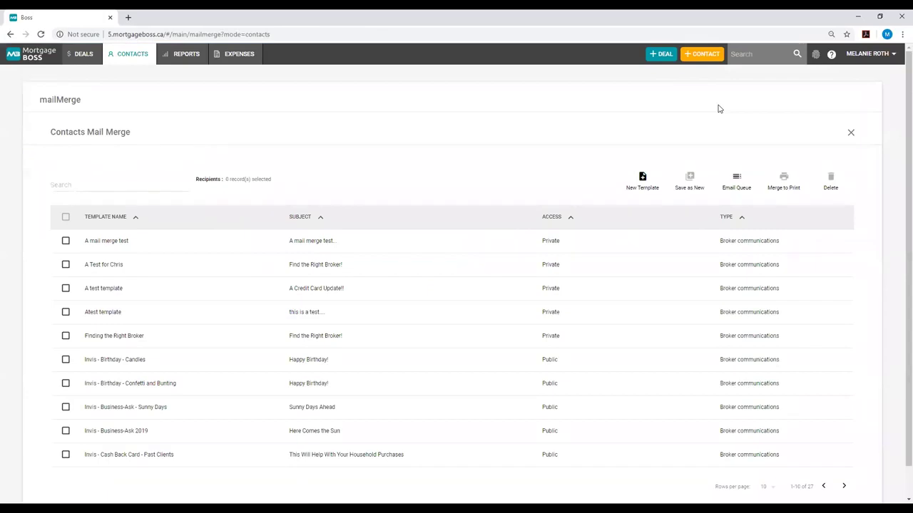
{"action": "left_click", "coordinate": [643, 187]}
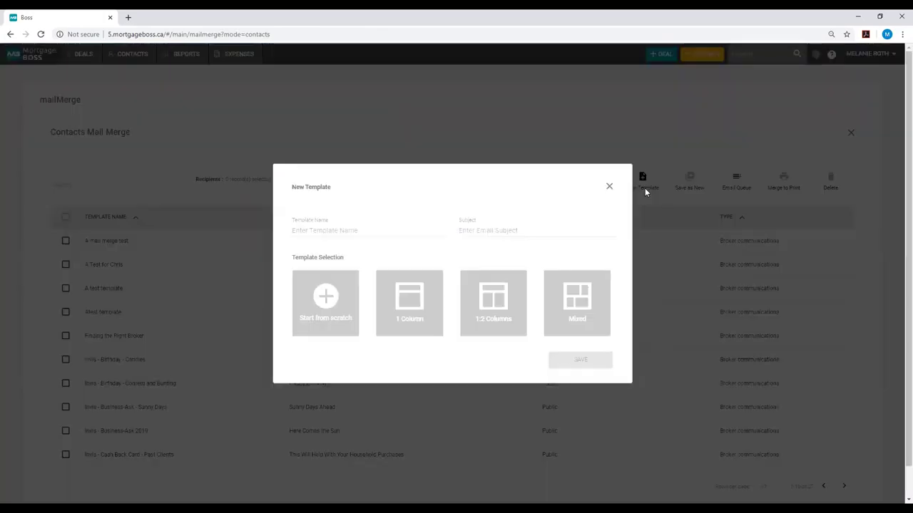
{"action": "left_click", "coordinate": [312, 229]}
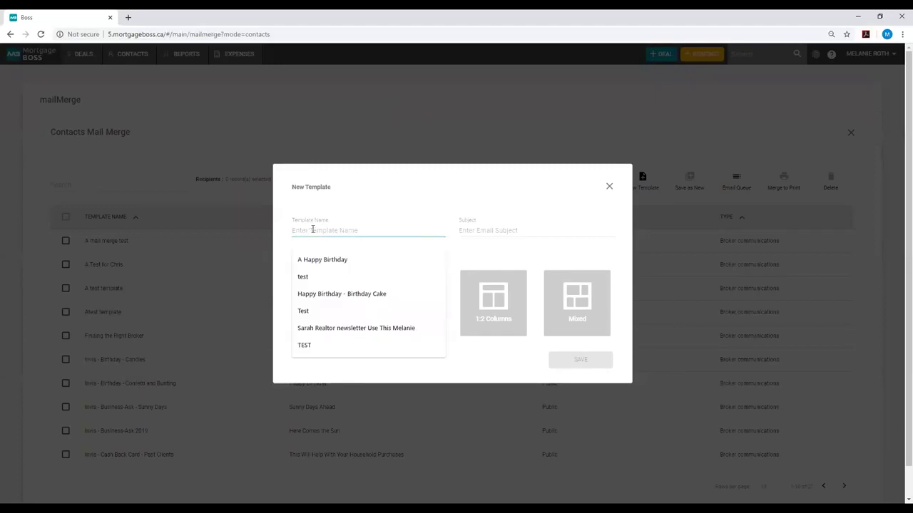
{"action": "type", "text": "This is"}
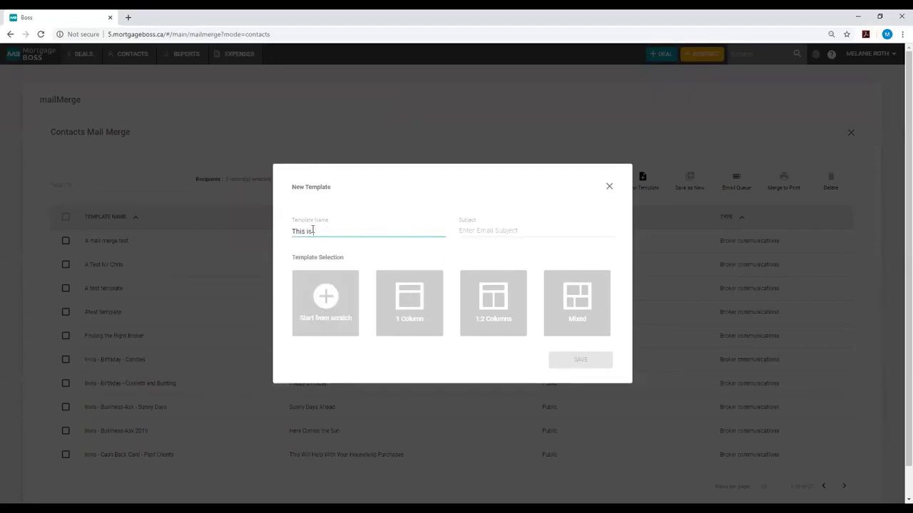
{"action": "type", "text": " a test"}
{"action": "key", "text": "Tab"}
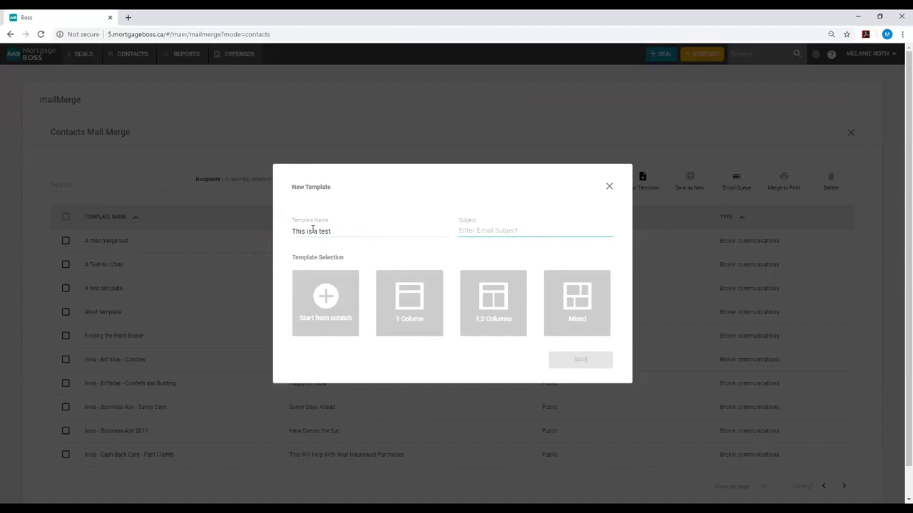
{"action": "type", "text": "this is a test"}
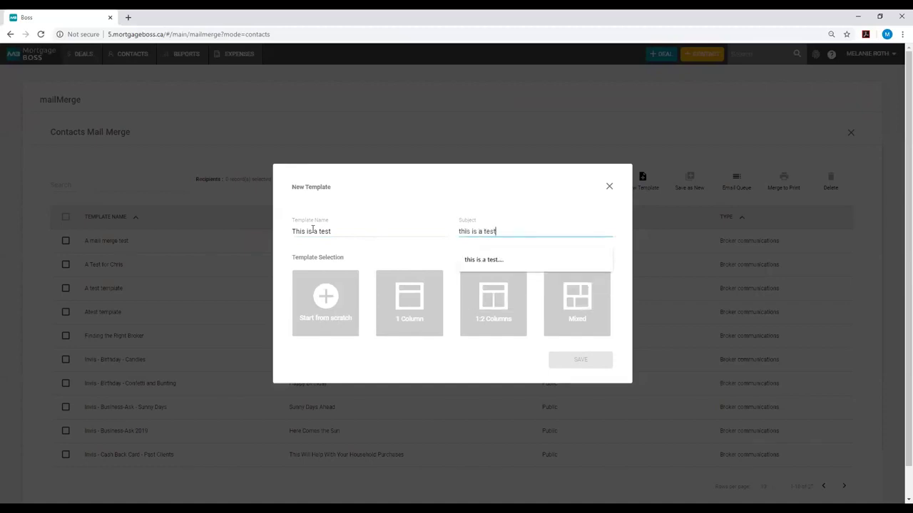
{"action": "type", "text": "..."}
{"action": "left_click", "coordinate": [383, 263]}
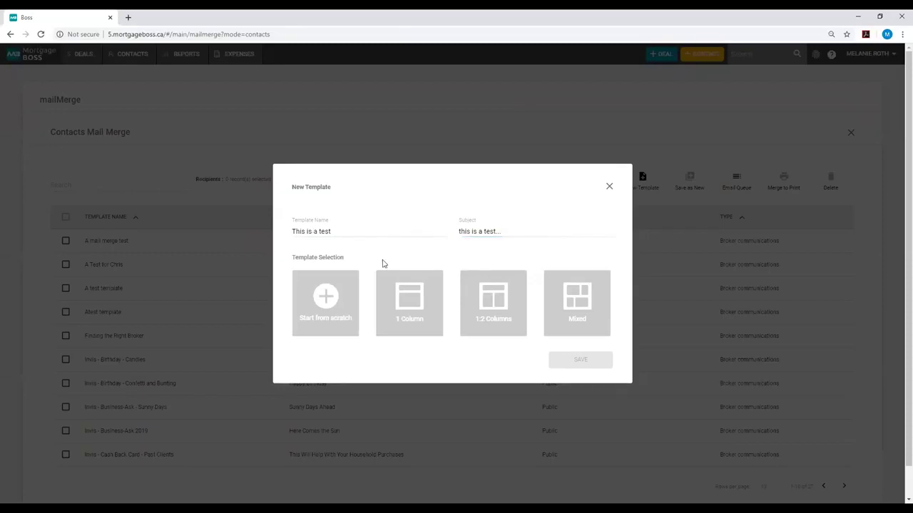
Step: Choose to start the new template from scratch, and close the dialog without saving
{"action": "left_click", "coordinate": [332, 303]}
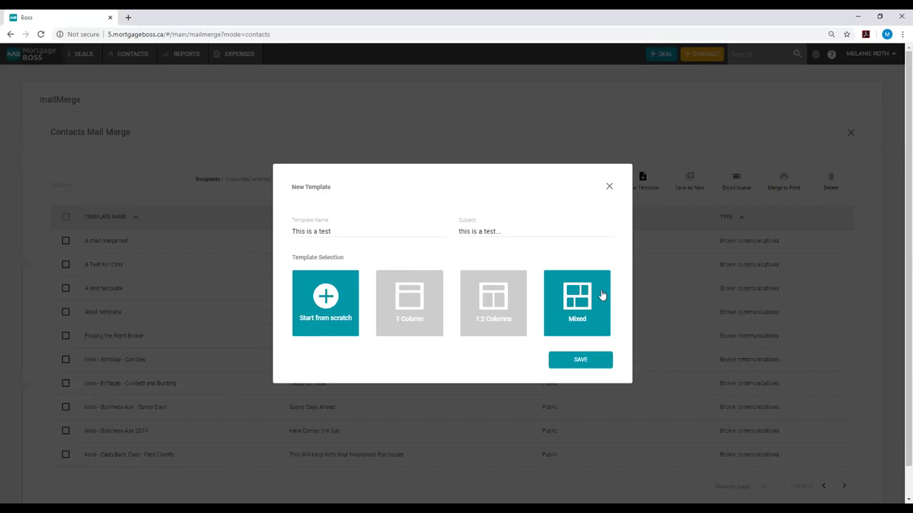
{"action": "left_click", "coordinate": [607, 185]}
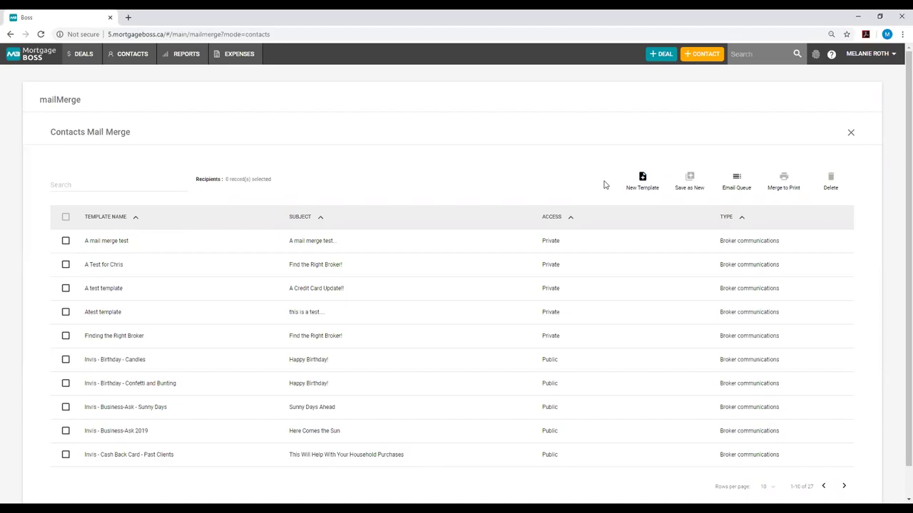
Step: Start a mail merge for the first contact with the "Invis - Birthday - Candles" template and preview the merged email
{"action": "left_click", "coordinate": [140, 56]}
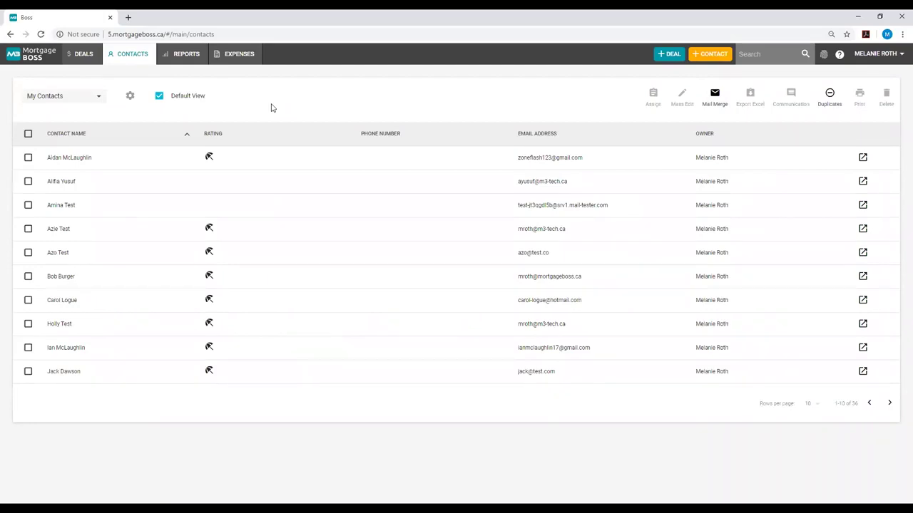
{"action": "left_click", "coordinate": [28, 159]}
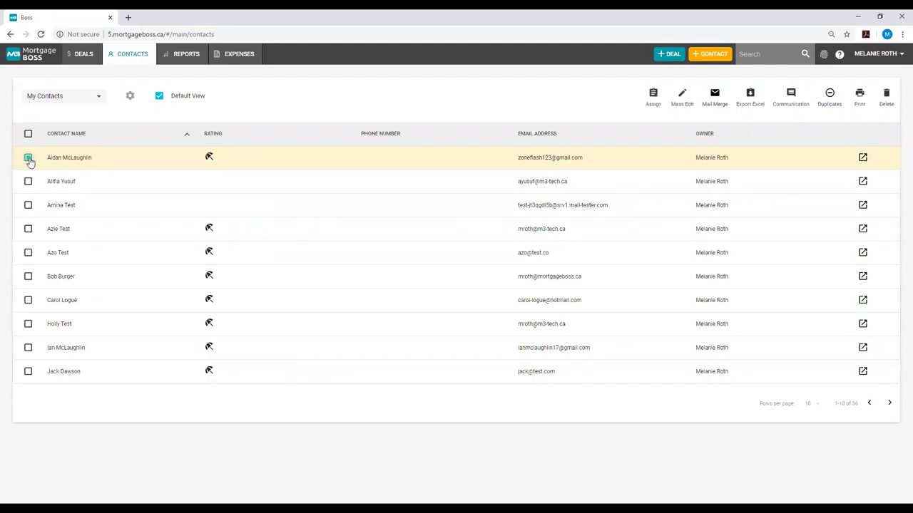
{"action": "left_click", "coordinate": [722, 111]}
{"action": "left_click", "coordinate": [65, 360]}
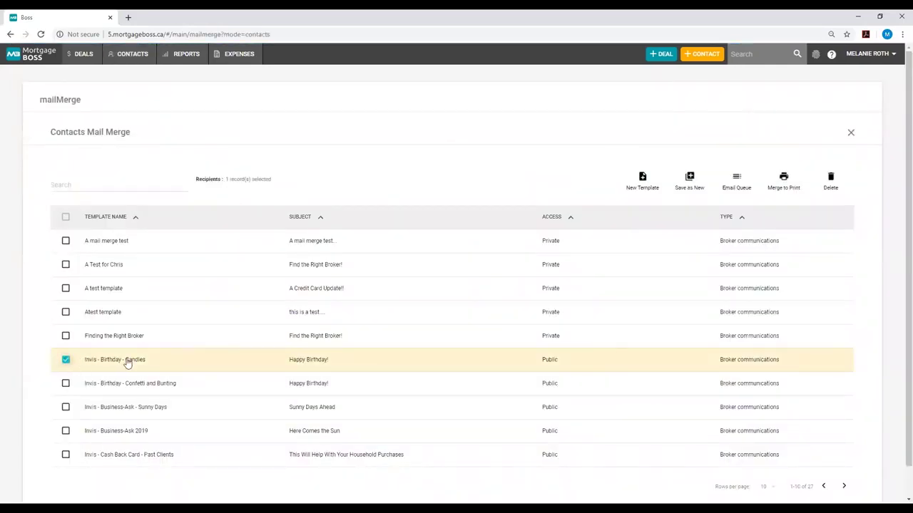
{"action": "left_click", "coordinate": [126, 361]}
{"action": "scroll", "coordinate": [458, 327], "scroll_direction": "down", "scroll_amount": 2}
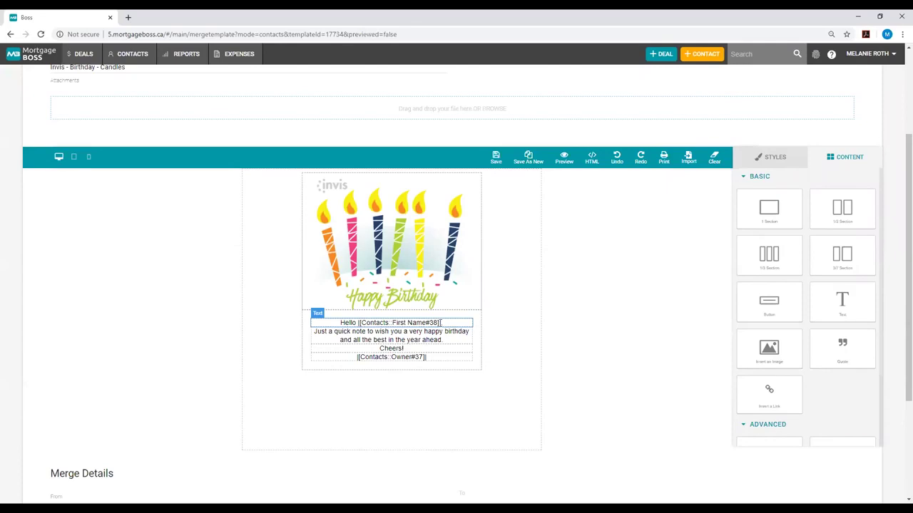
{"action": "left_click", "coordinate": [563, 167]}
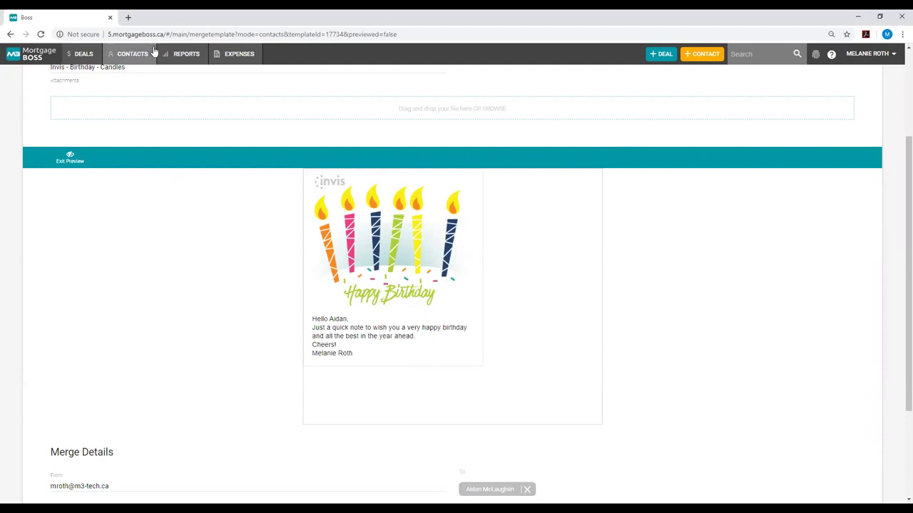
Step: Select all contacts in the My Contacts view and open the "Invis - Birthday - Candles" template for their mail merge
{"action": "left_click", "coordinate": [132, 54]}
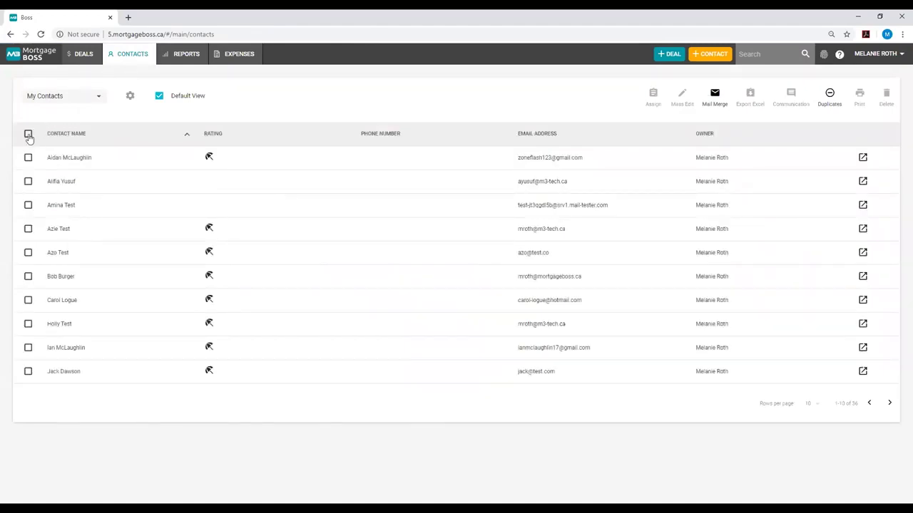
{"action": "left_click", "coordinate": [29, 134]}
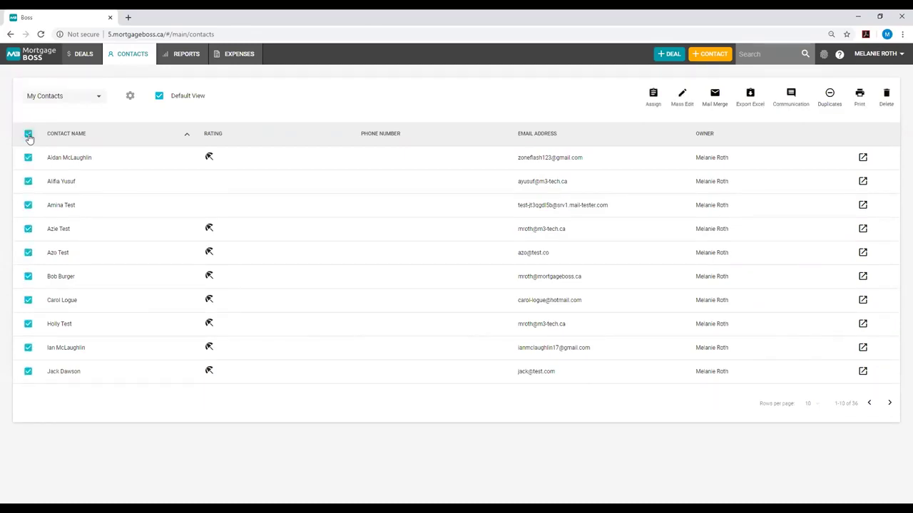
{"action": "left_click", "coordinate": [715, 100]}
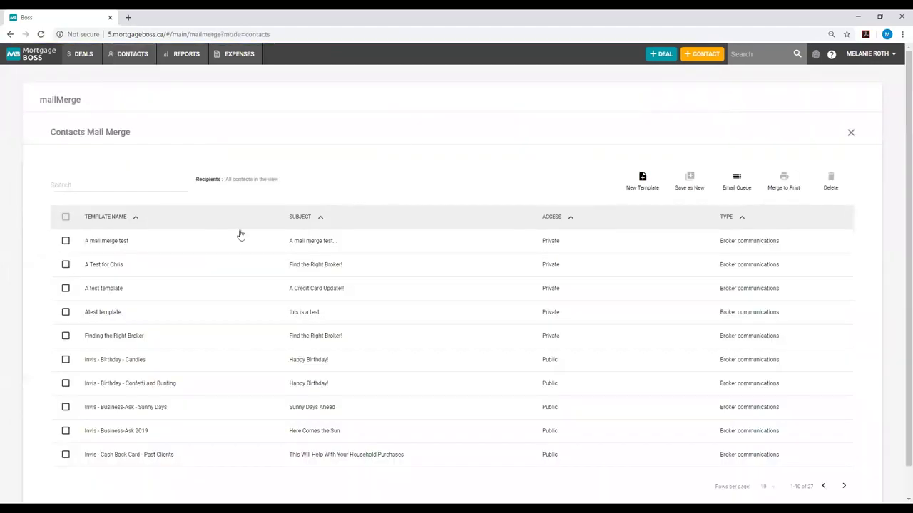
{"action": "left_click", "coordinate": [66, 361]}
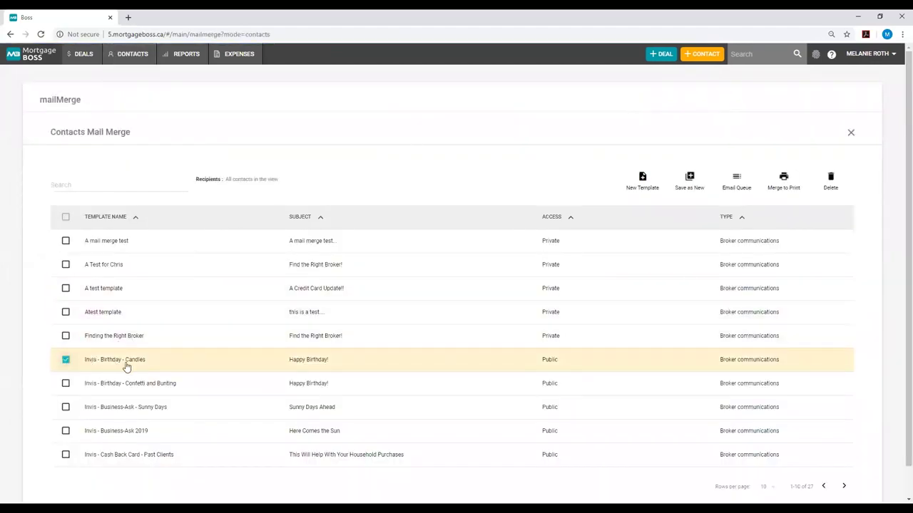
{"action": "left_click", "coordinate": [164, 366]}
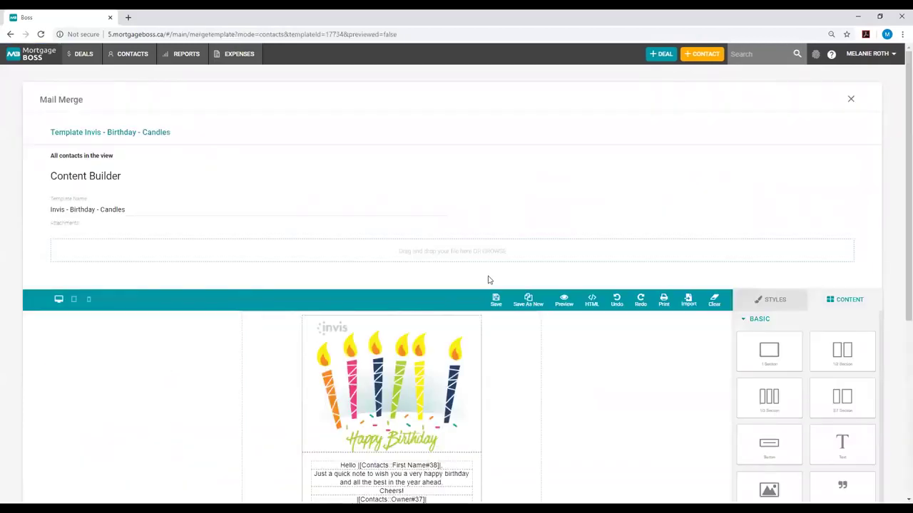
Step: Set the scheduled date to 06/25/2020 and the scheduled hour to 09:00 am in the email's merge details
{"action": "scroll", "coordinate": [553, 231], "scroll_direction": "down", "scroll_amount": 1}
{"action": "scroll", "coordinate": [554, 230], "scroll_direction": "down", "scroll_amount": 1}
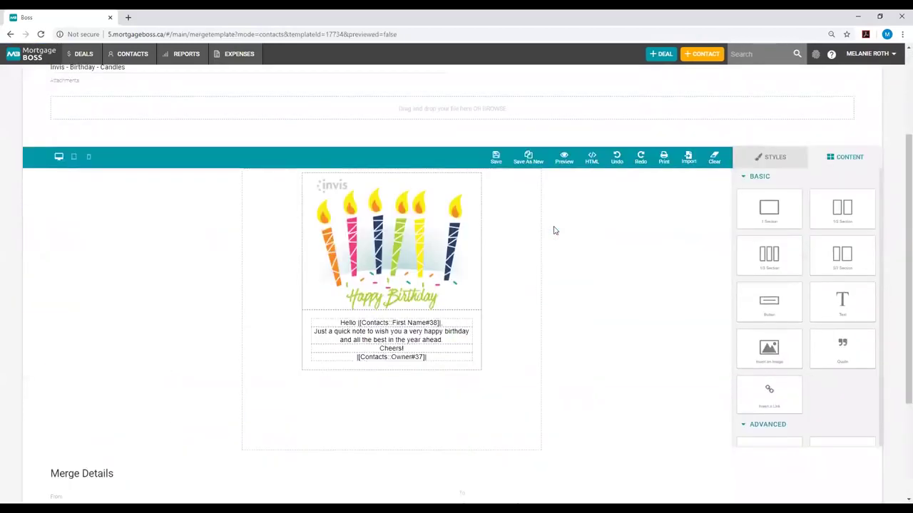
{"action": "scroll", "coordinate": [553, 230], "scroll_direction": "down", "scroll_amount": 3}
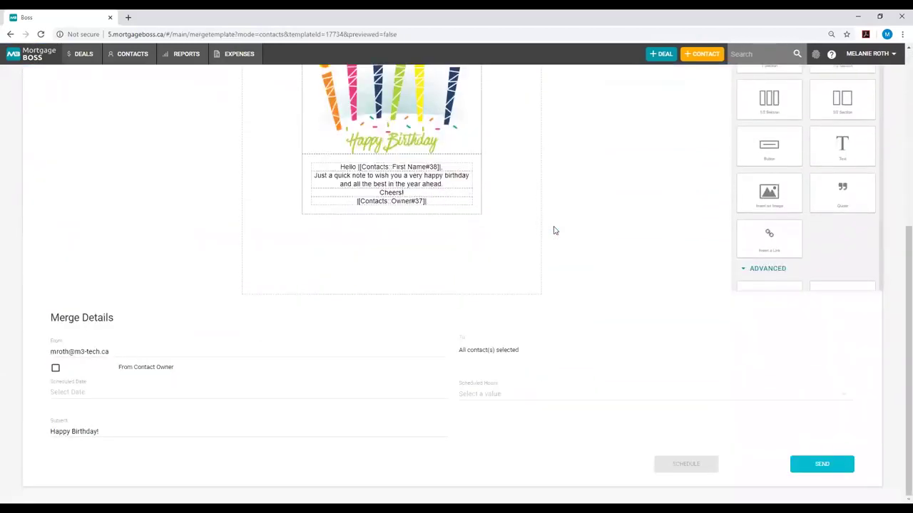
{"action": "left_click_drag", "start_coordinate": [115, 318], "coordinate": [49, 318]}
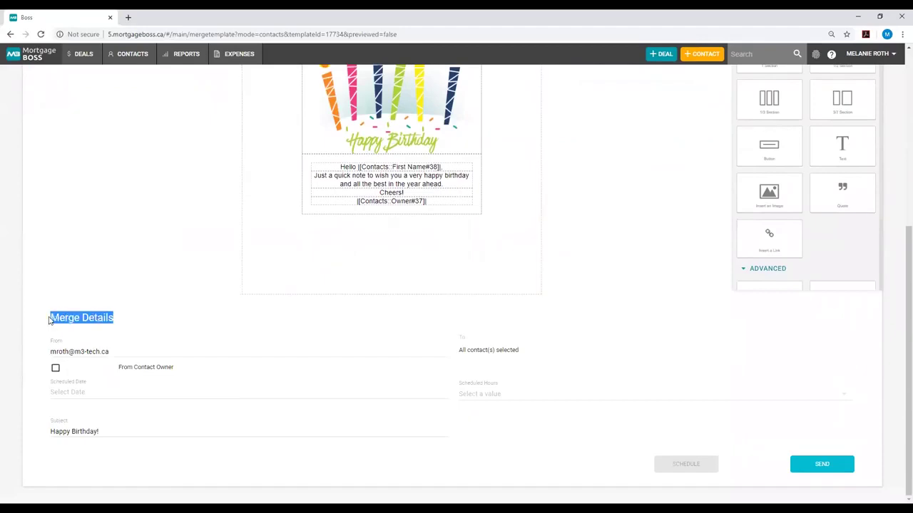
{"action": "left_click", "coordinate": [127, 319]}
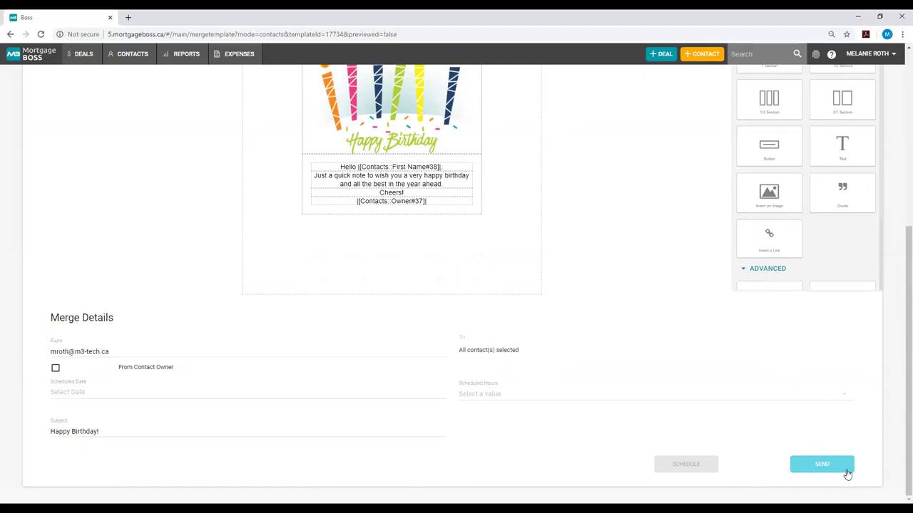
{"action": "left_click", "coordinate": [147, 391]}
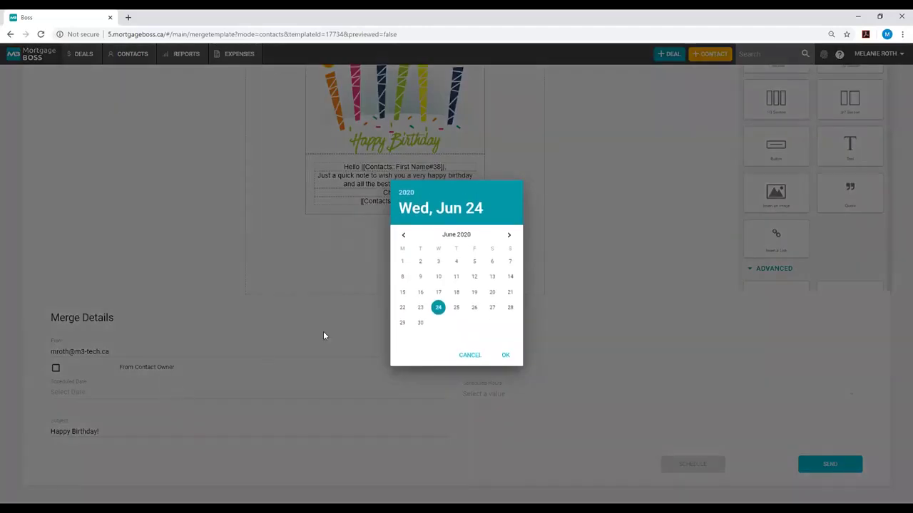
{"action": "left_click", "coordinate": [456, 307]}
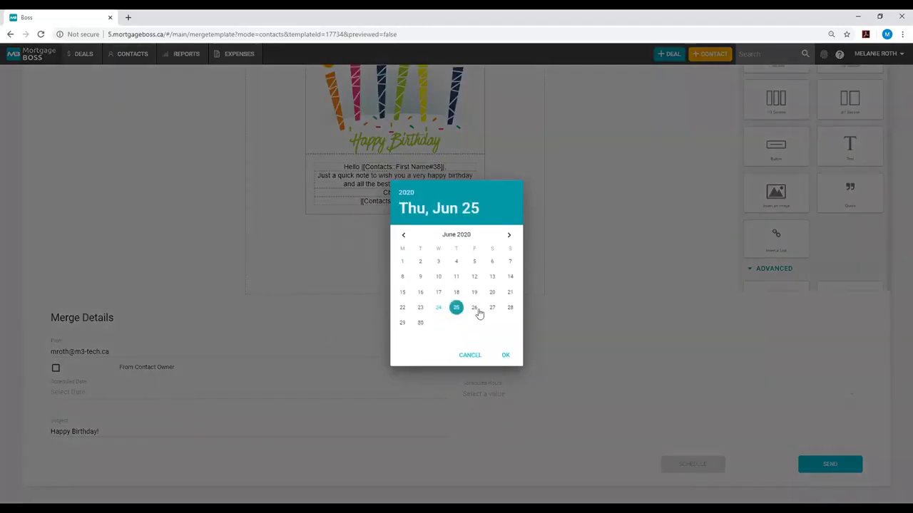
{"action": "left_click", "coordinate": [506, 355]}
{"action": "left_click", "coordinate": [489, 395]}
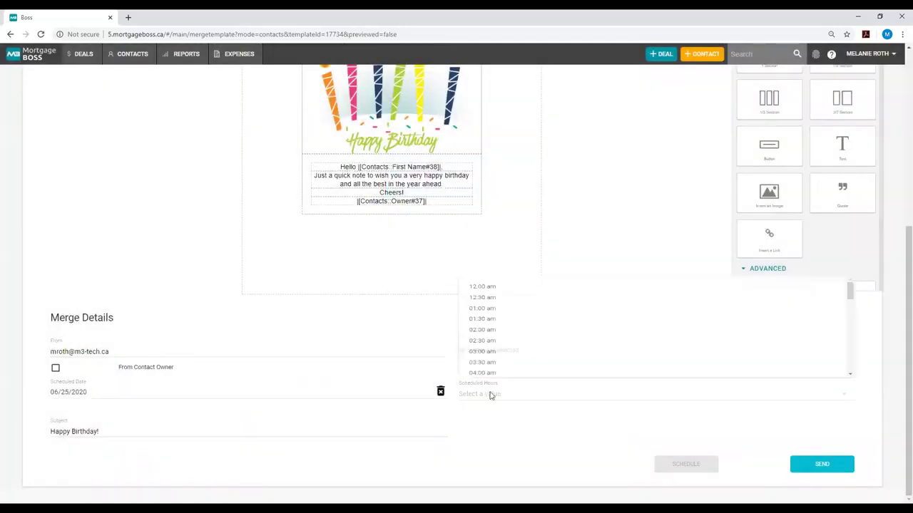
{"action": "scroll", "coordinate": [540, 347], "scroll_direction": "down", "scroll_amount": 2}
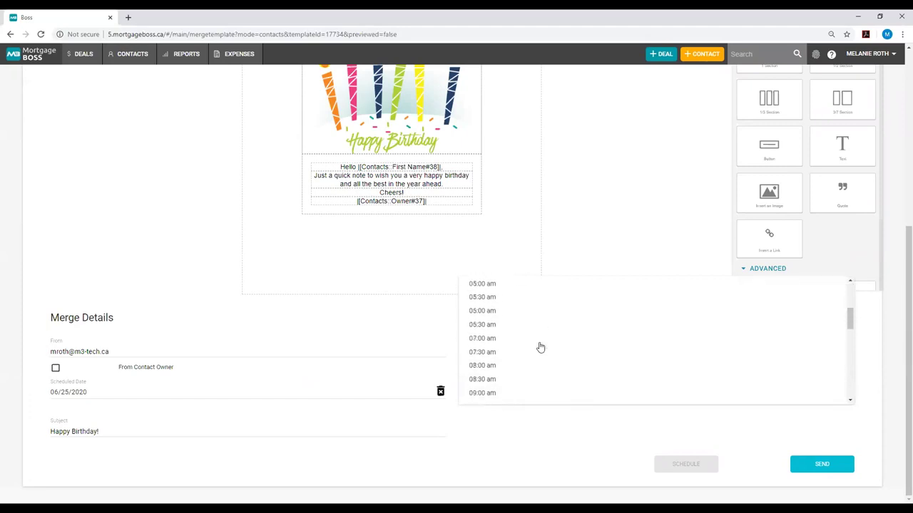
{"action": "left_click", "coordinate": [499, 393]}
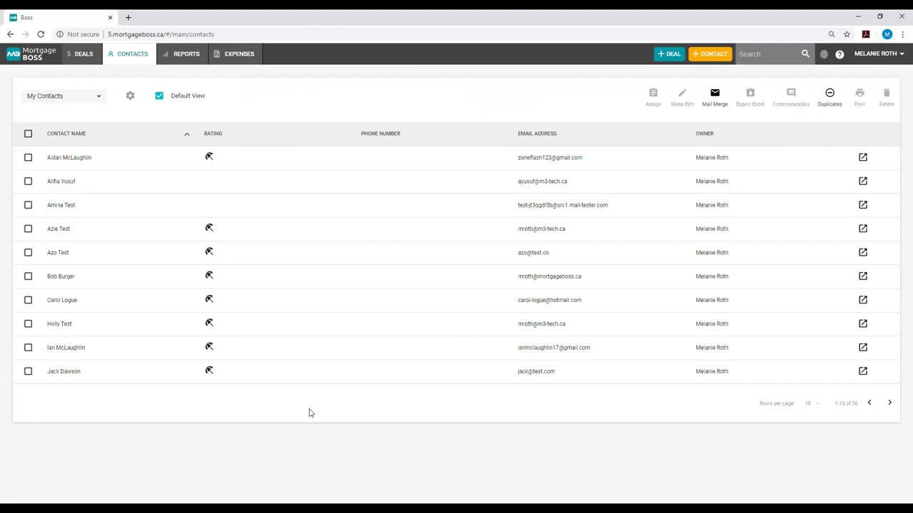
Step: Select all deals in the My Deals view and open the mail merge template "A Happy Birthday" with the subject "Wishing you a very happy birthday"
{"action": "mouse_move", "coordinate": [97, 63]}
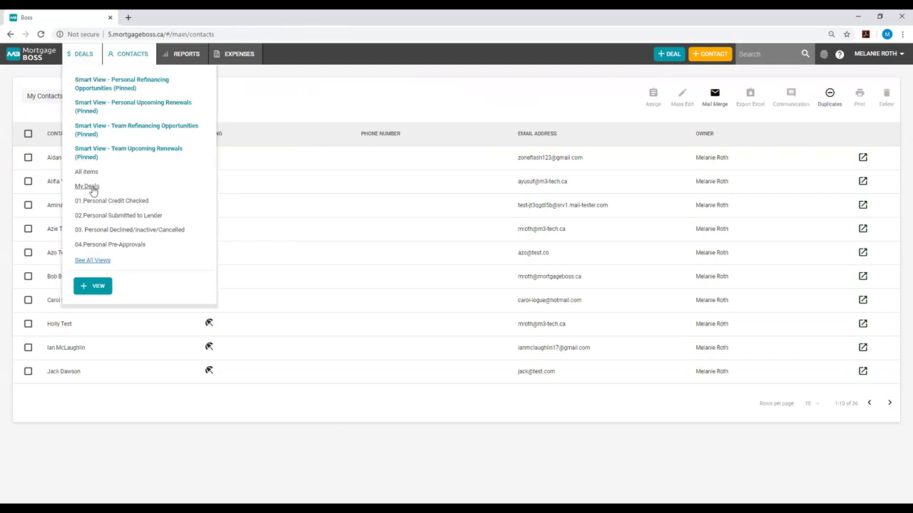
{"action": "left_click", "coordinate": [87, 187]}
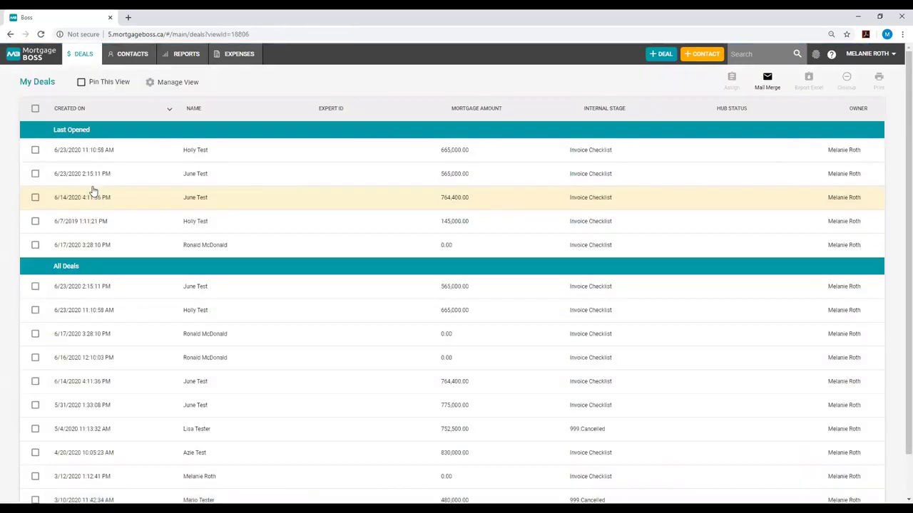
{"action": "left_click", "coordinate": [35, 110]}
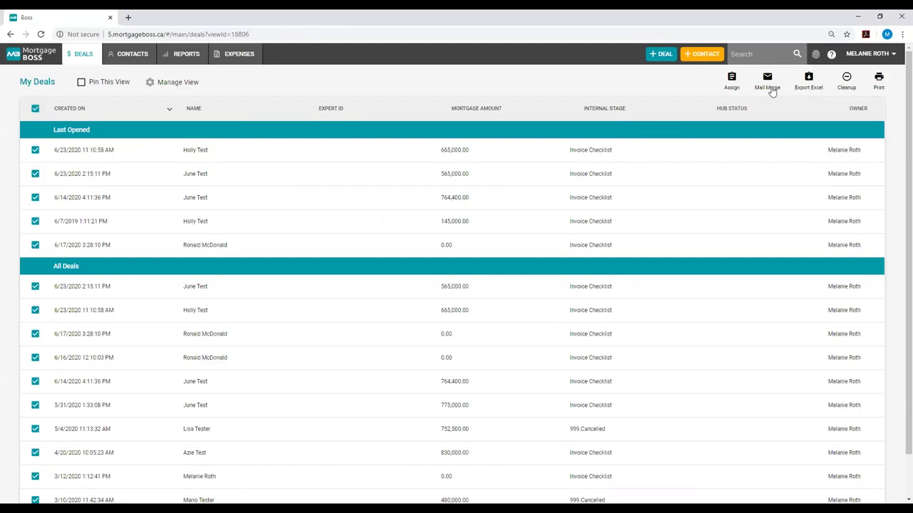
{"action": "left_click", "coordinate": [768, 82]}
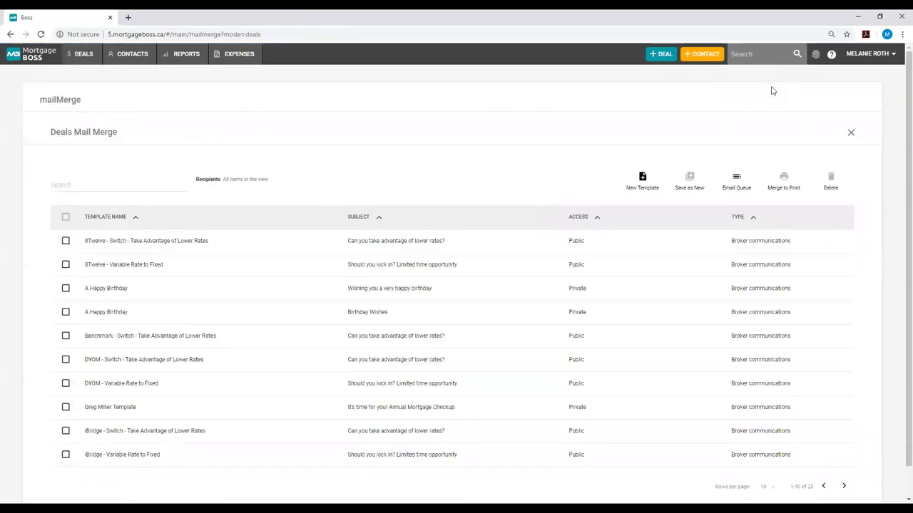
{"action": "left_click", "coordinate": [66, 290]}
{"action": "left_click", "coordinate": [117, 292]}
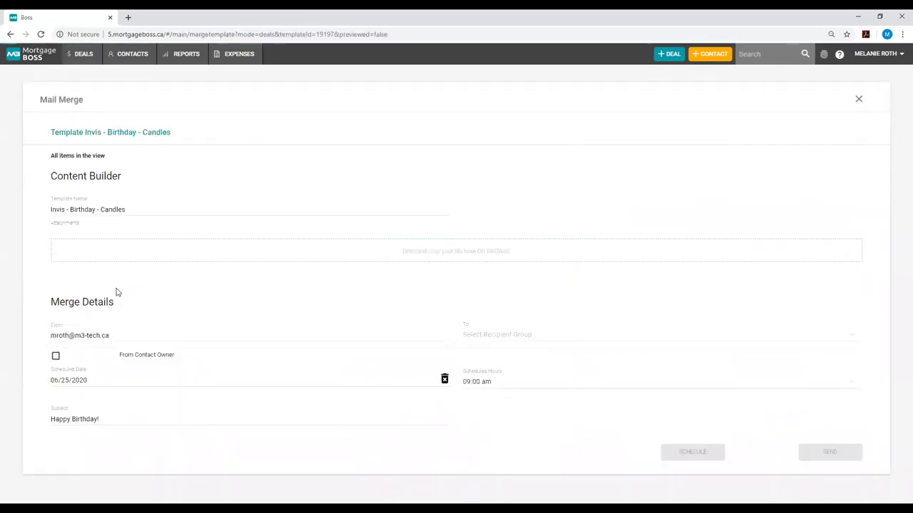
Step: Add Main applicant as the recipient group in the merge details of the deals email
{"action": "scroll", "coordinate": [578, 241], "scroll_direction": "down", "scroll_amount": 5}
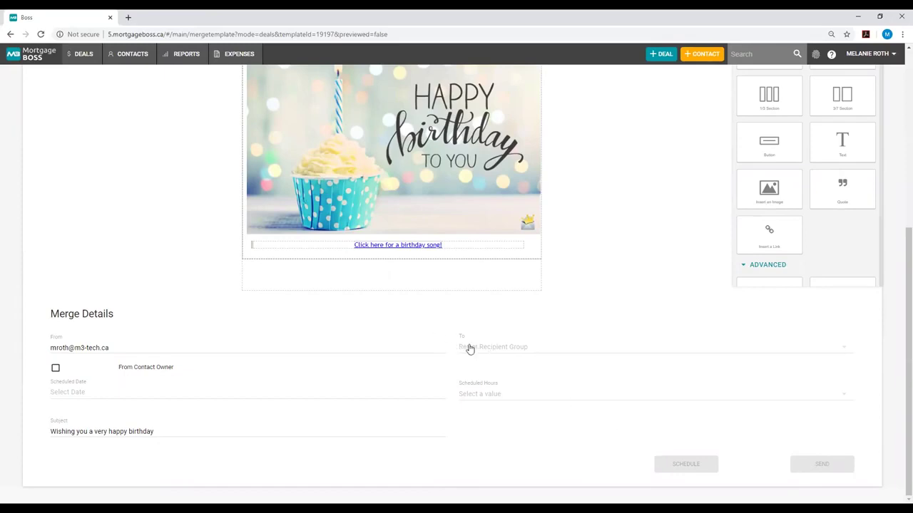
{"action": "left_click", "coordinate": [509, 348]}
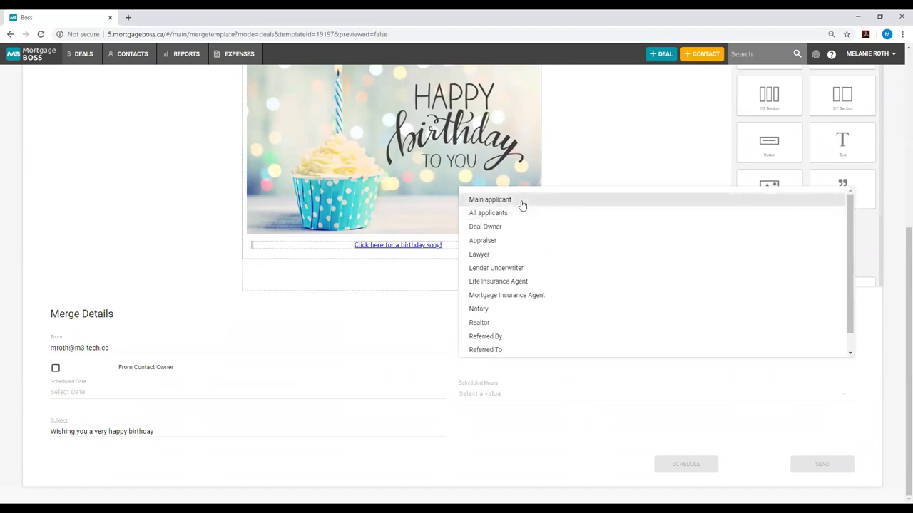
{"action": "left_click", "coordinate": [525, 205]}
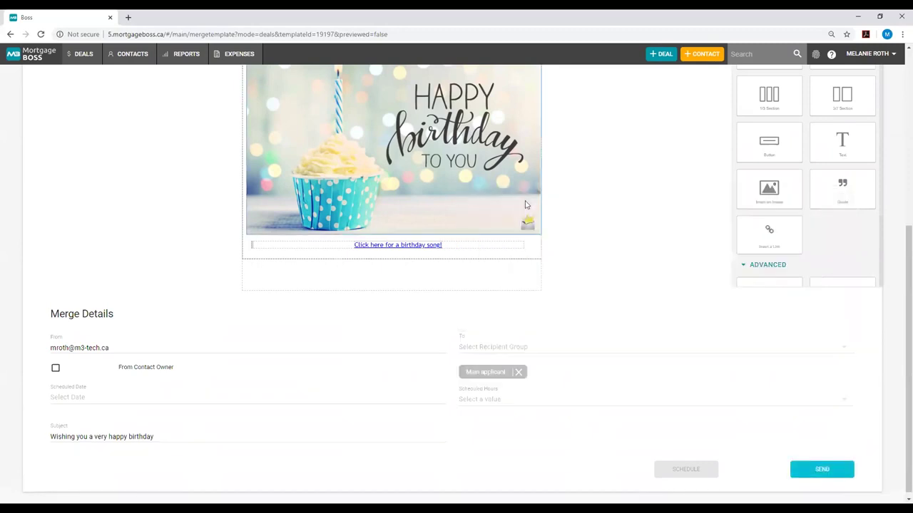